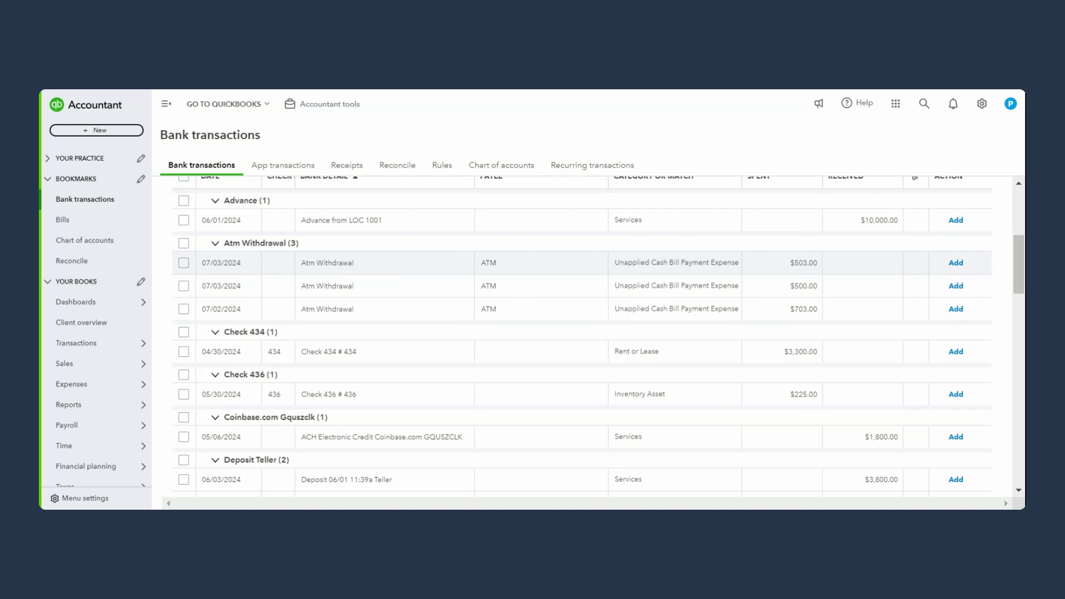
Expand the 07/03/2024 $500.00 ATM withdrawal to review its ATM vendor and Unapplied Cash account.
left_click(459, 292)
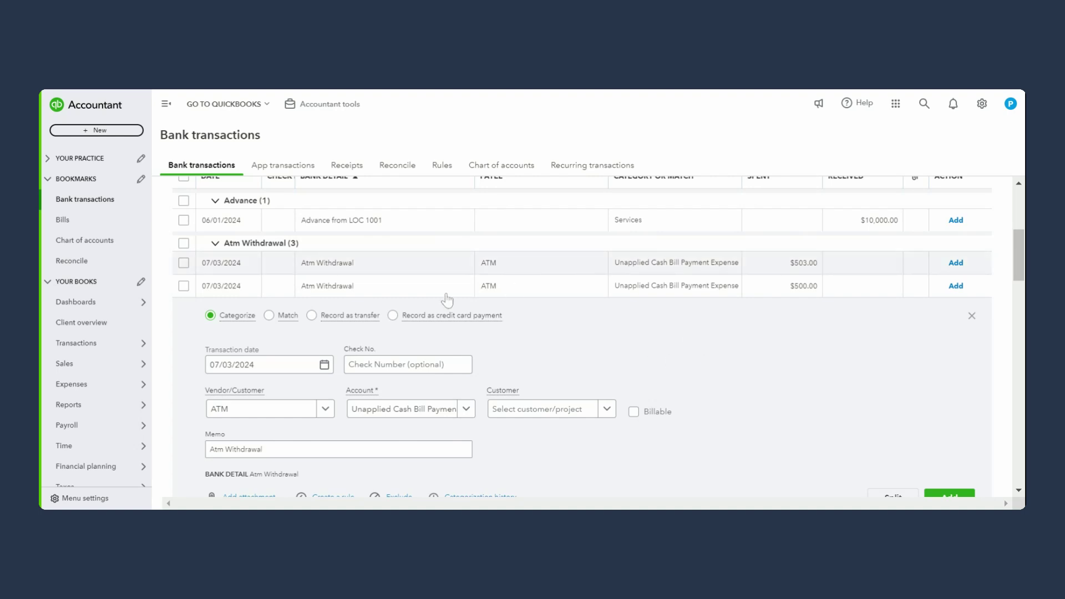
left_click(668, 271)
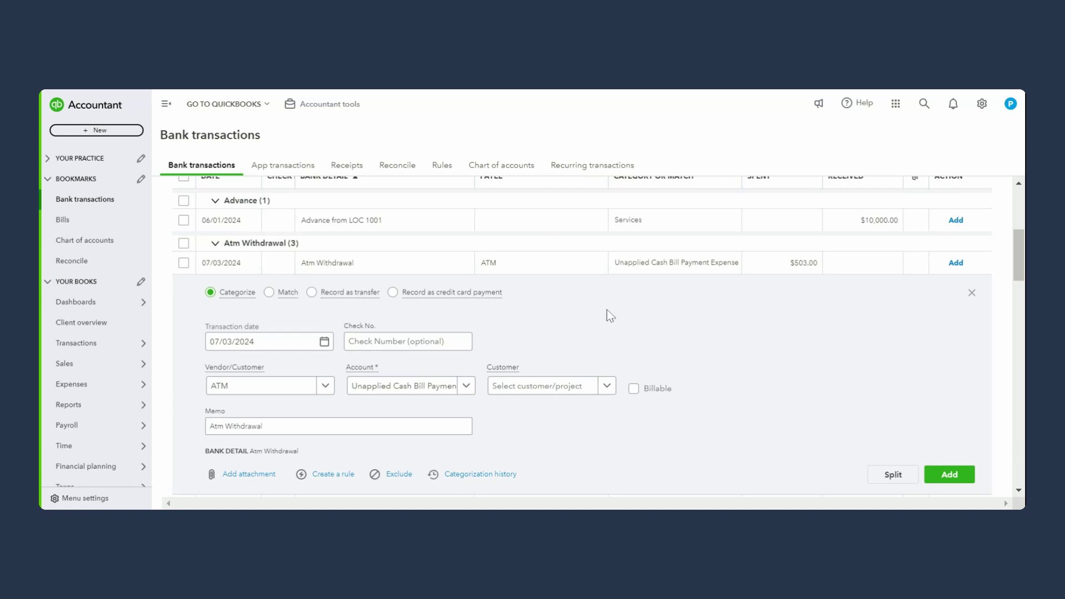
scroll(542, 309, "down", 3)
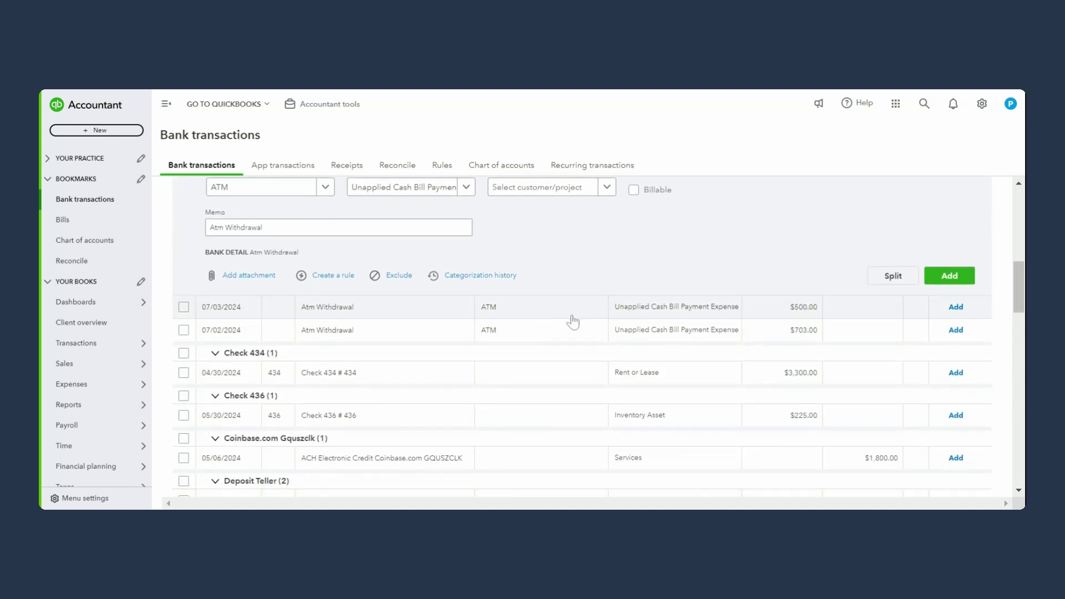
scroll(573, 322, "up", 4)
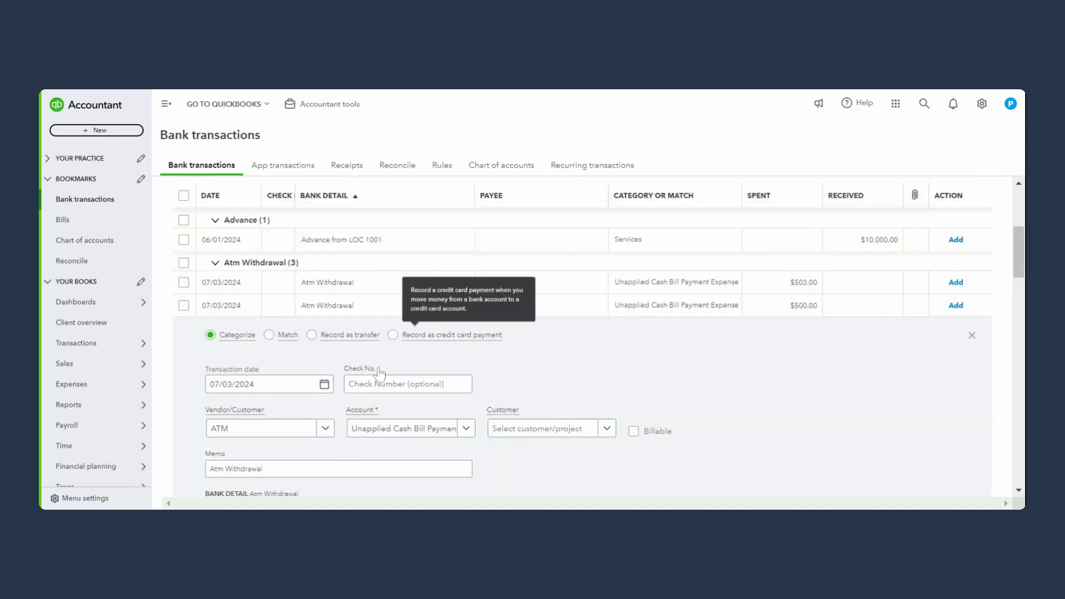
Keep ATM as vendor, change the $500.00 withdrawal's account to Petty Cash, and add it.
left_click(262, 430)
left_click(483, 381)
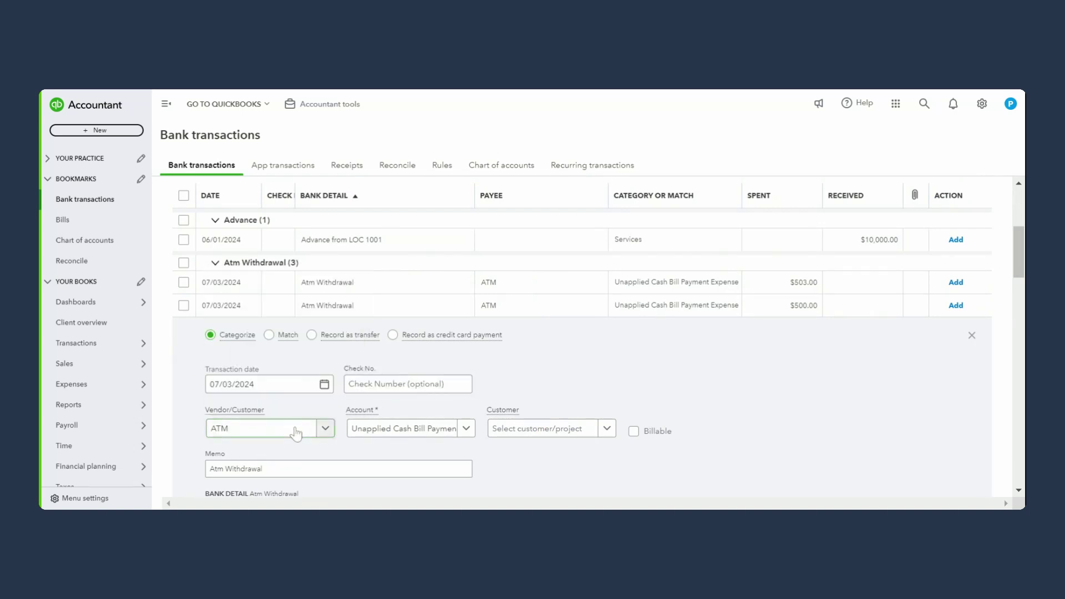
scroll(508, 395, "down", 2)
left_click(416, 353)
key("ctrl+a")
type("petty")
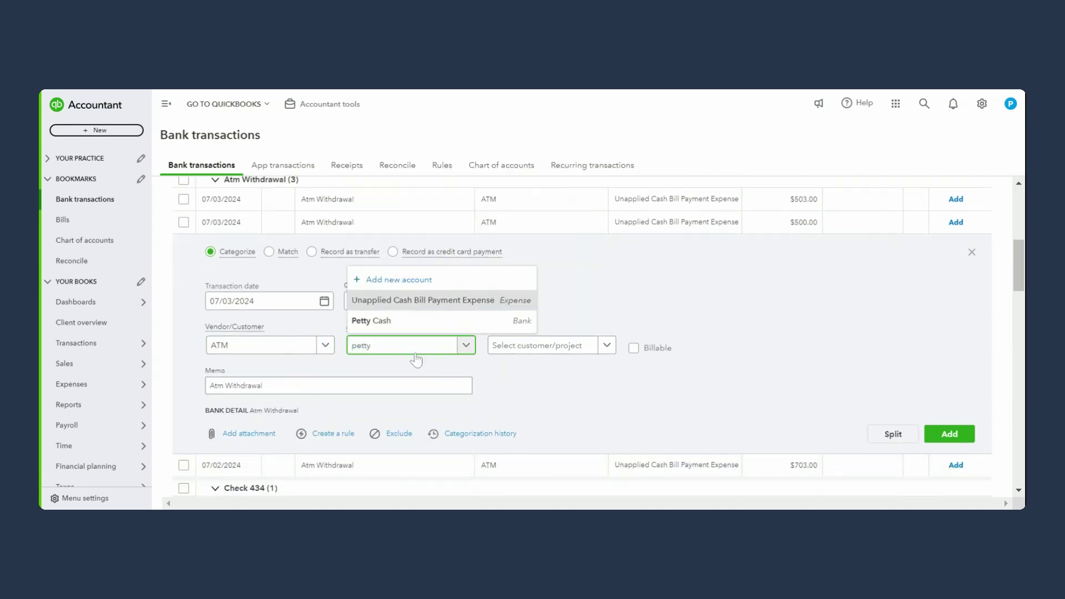
left_click(396, 323)
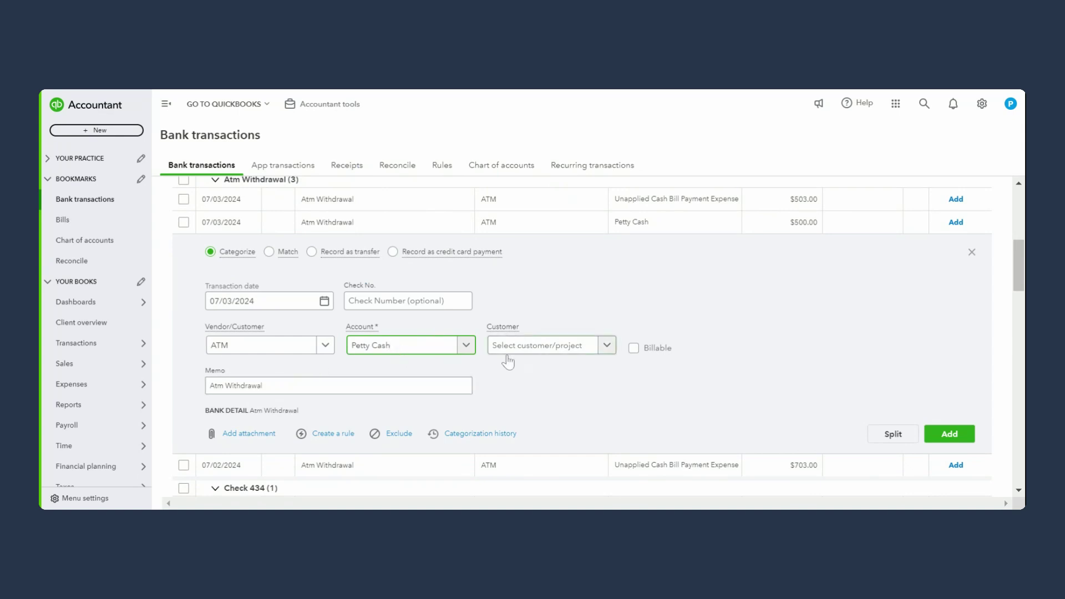
left_click(947, 435)
Expand the $503.00 ATM withdrawal and check its vendor and account lists without changing them.
left_click(536, 214)
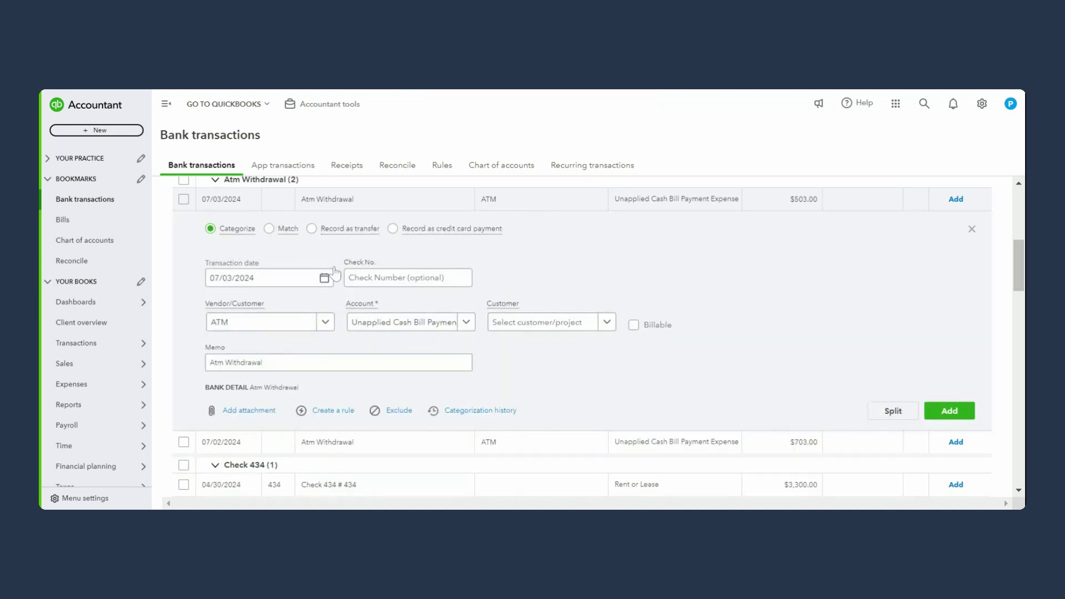
left_click(256, 330)
left_click(397, 328)
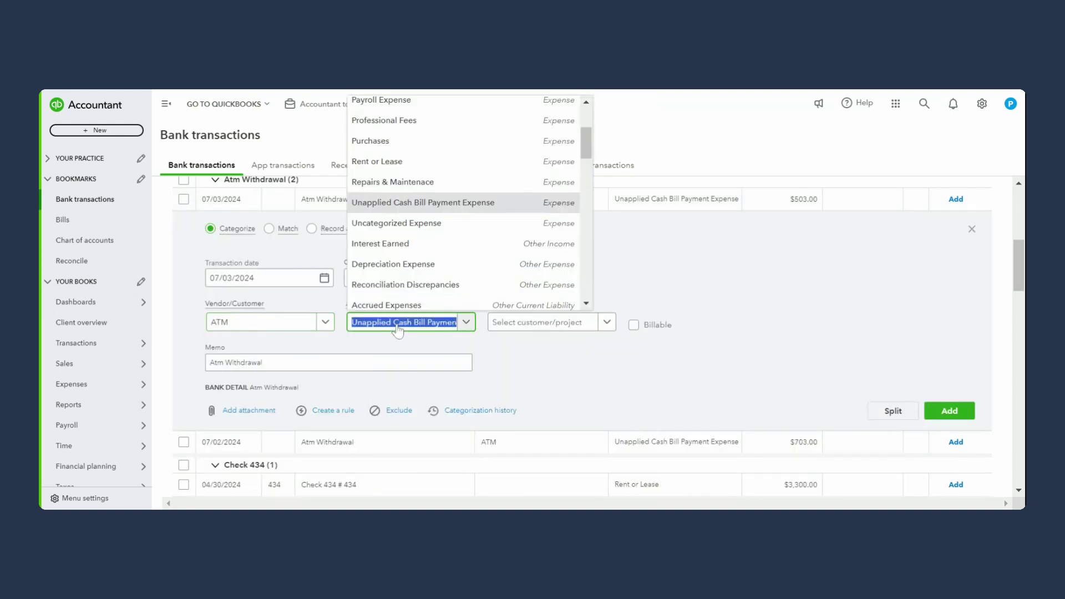
left_click(864, 324)
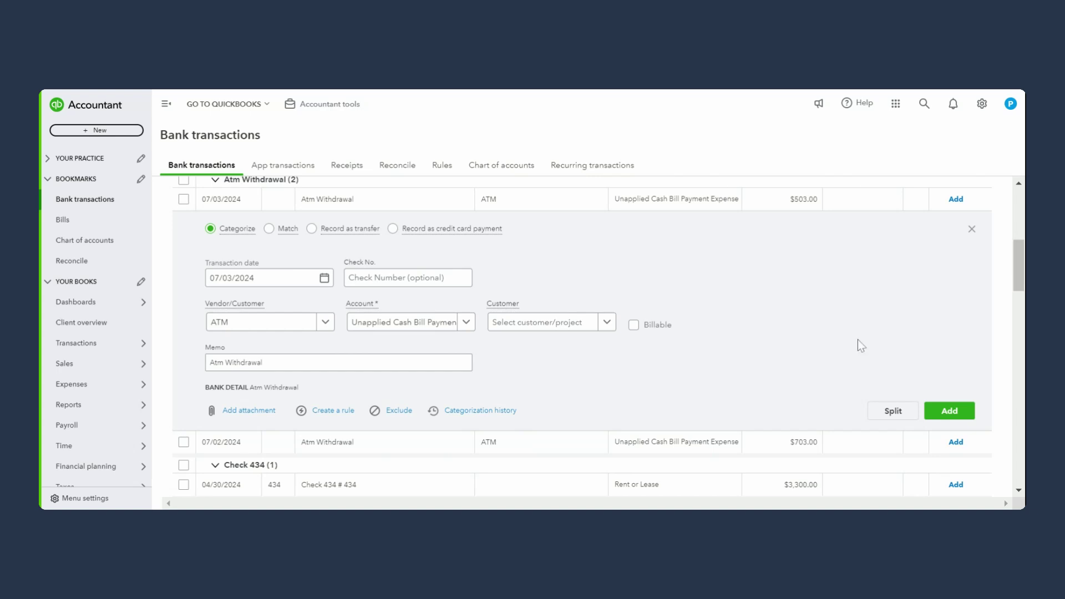
Split the $503.00 withdrawal into $500.00 Petty Cash and $3.00 Bank Service Charges, then apply.
left_click(890, 412)
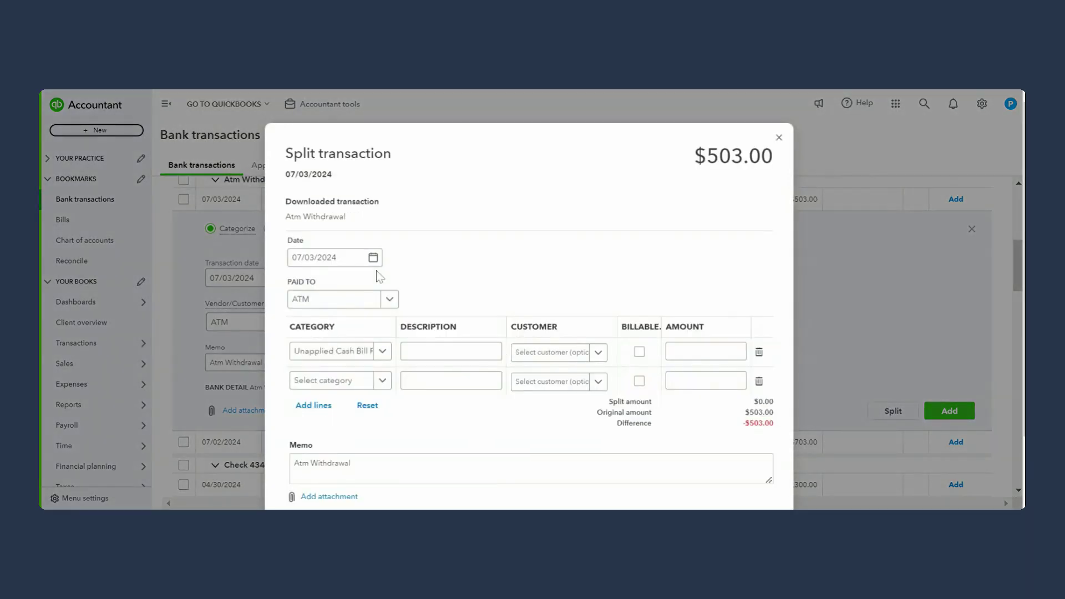
left_click(335, 351)
type("pett")
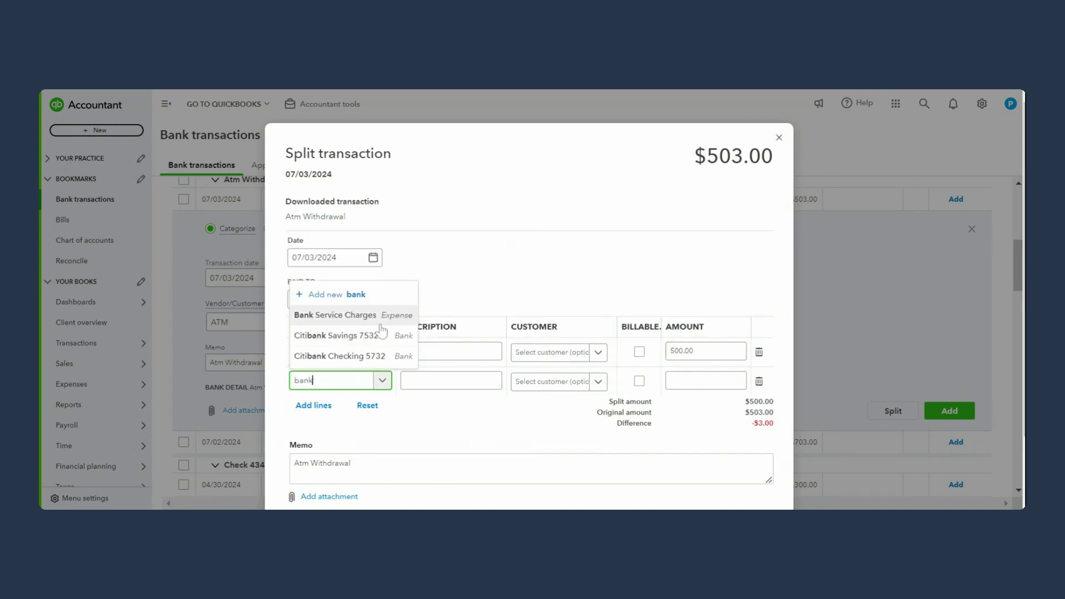
left_click(380, 313)
left_click(672, 380)
type("3")
key("Tab")
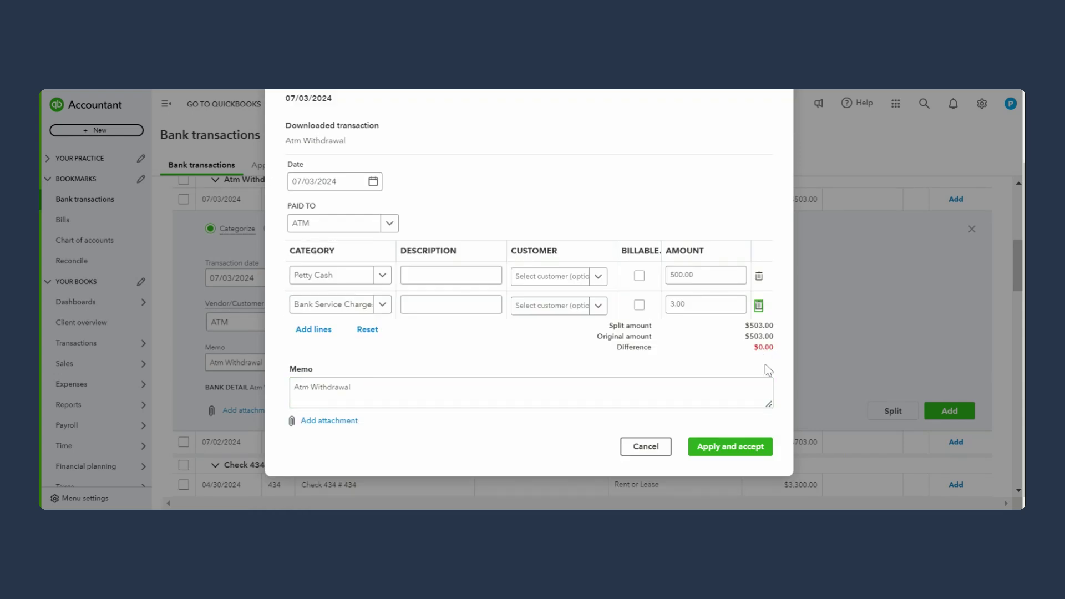
left_click(732, 447)
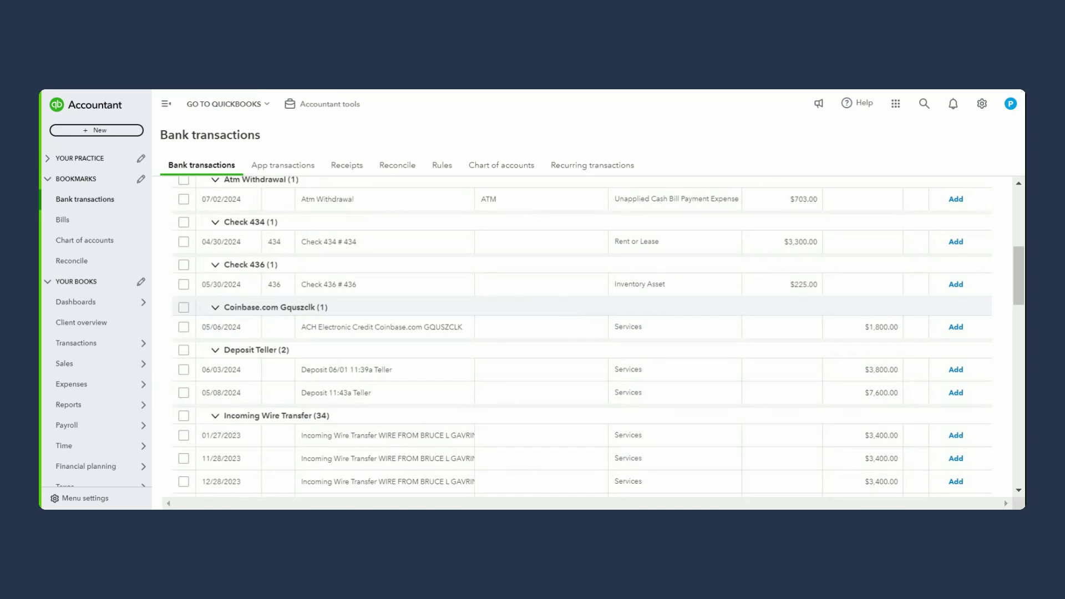
Go to the Chart of accounts to find Petty Cash at $1,000.00.
left_click(114, 242)
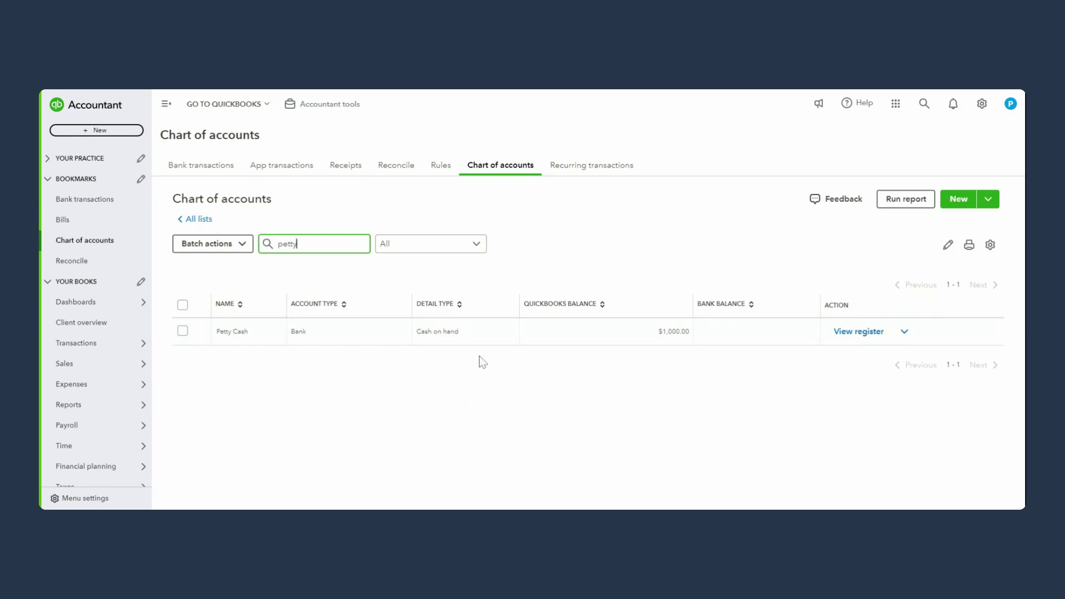
Start a new expense paid from Petty Cash and choose the payee.
left_click(101, 132)
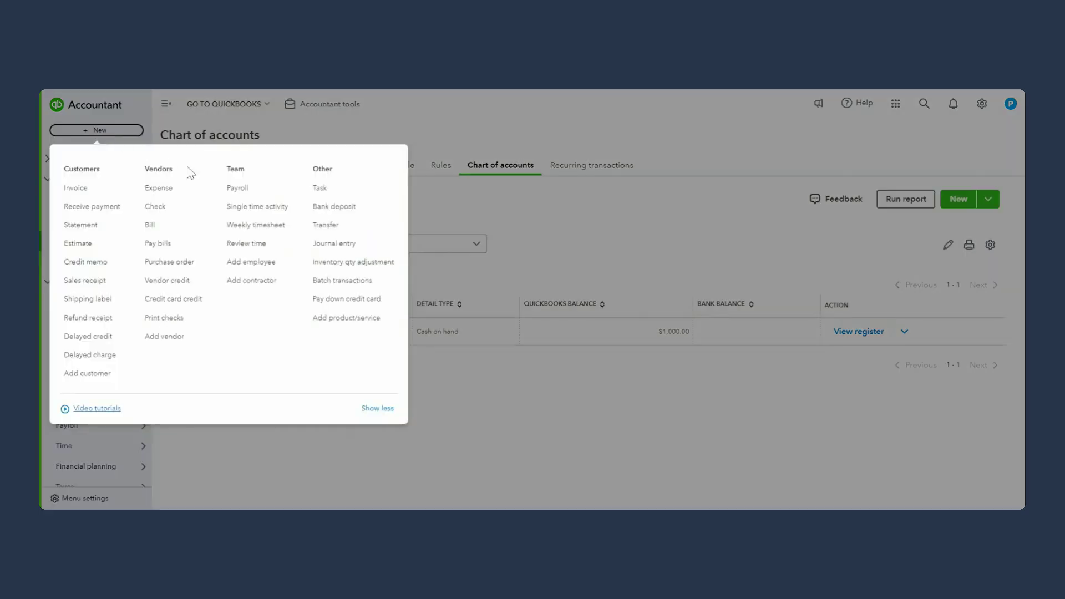
left_click(173, 192)
left_click(269, 307)
left_click(161, 161)
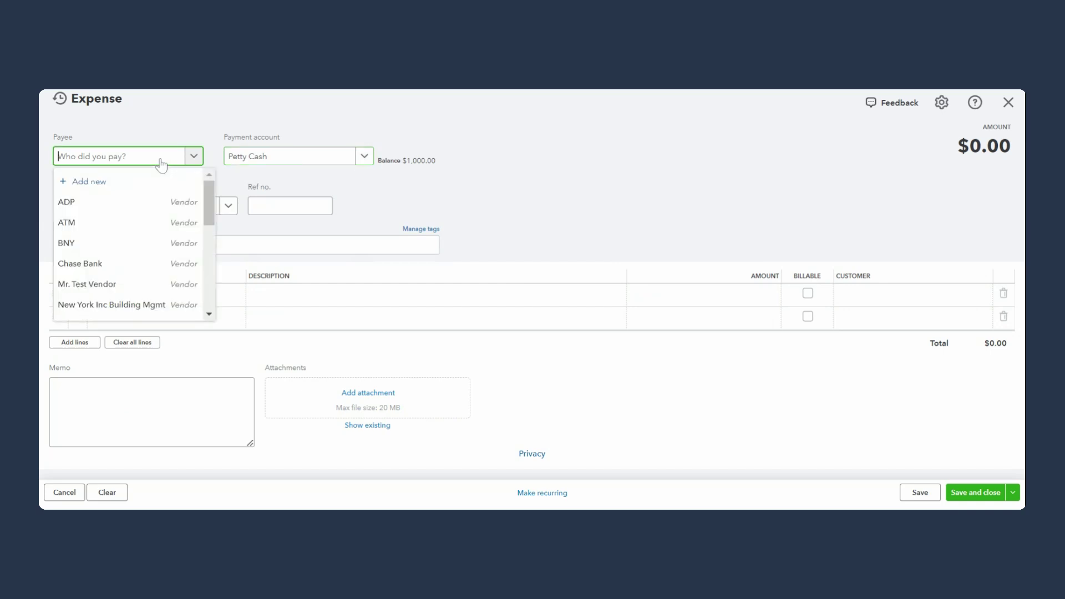
type("Pooja")
left_click(114, 221)
Date it 07/14/2024, add a $500.00 Owner's Draw line, and save and close.
left_click(147, 298)
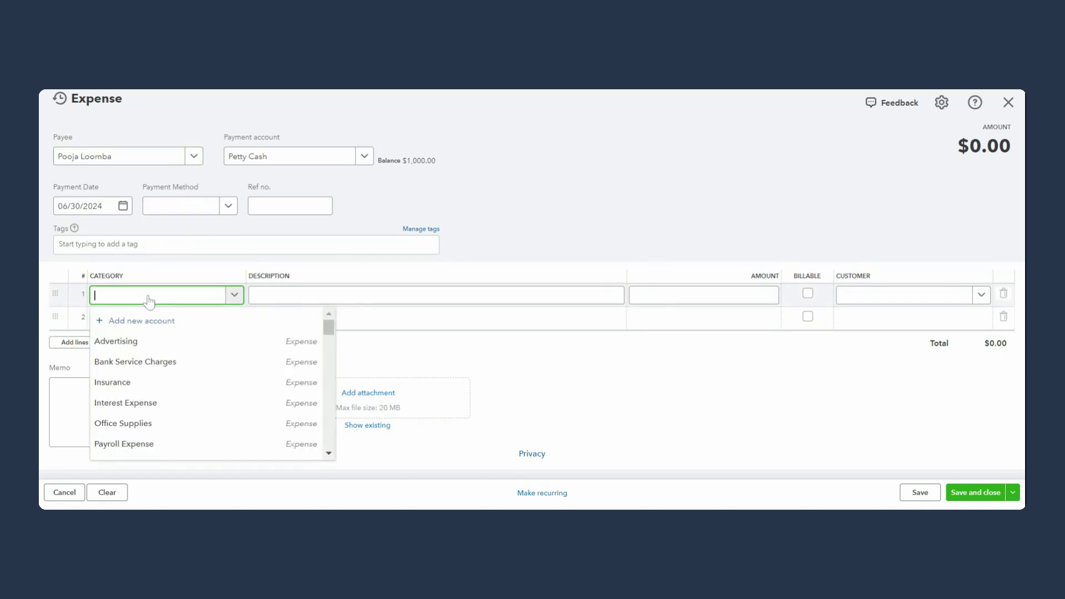
left_click(83, 206)
type("07/14/2024")
left_click(124, 293)
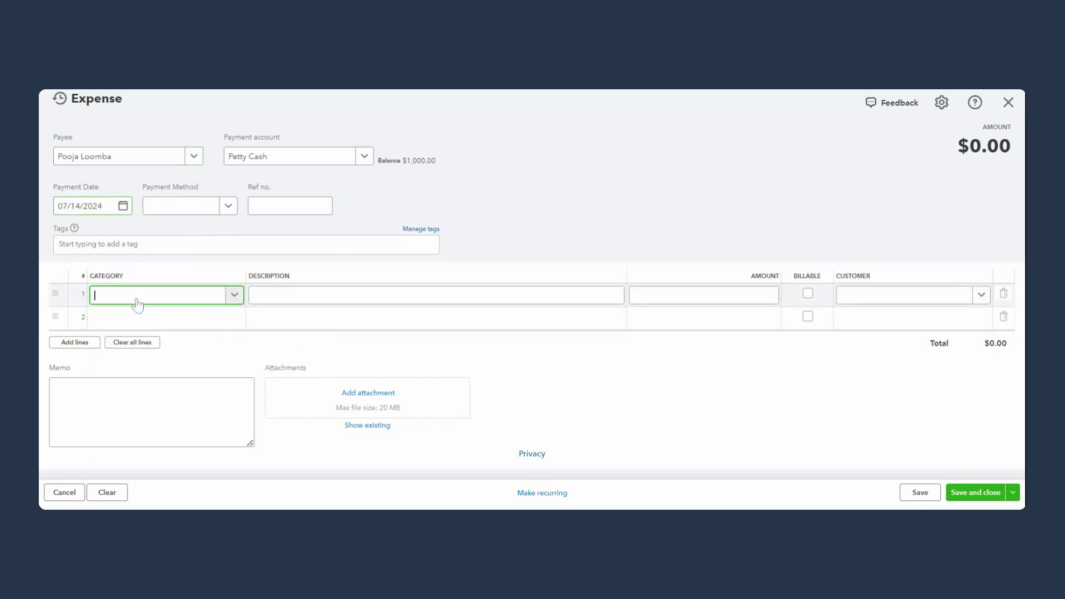
type("draw")
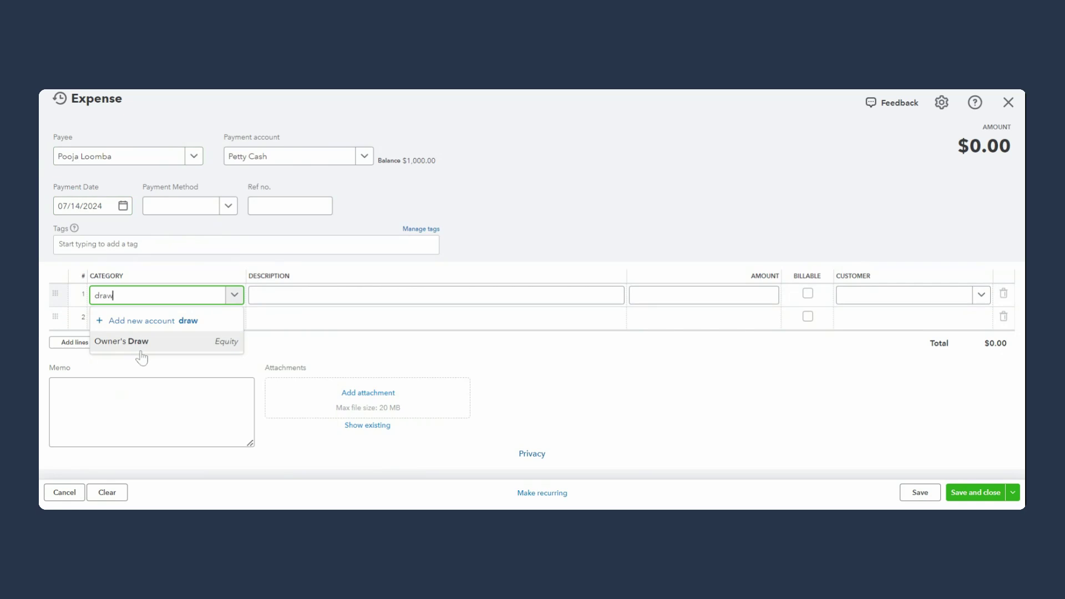
left_click(139, 345)
key("Tab")
key("Tab")
type("500")
key("Tab")
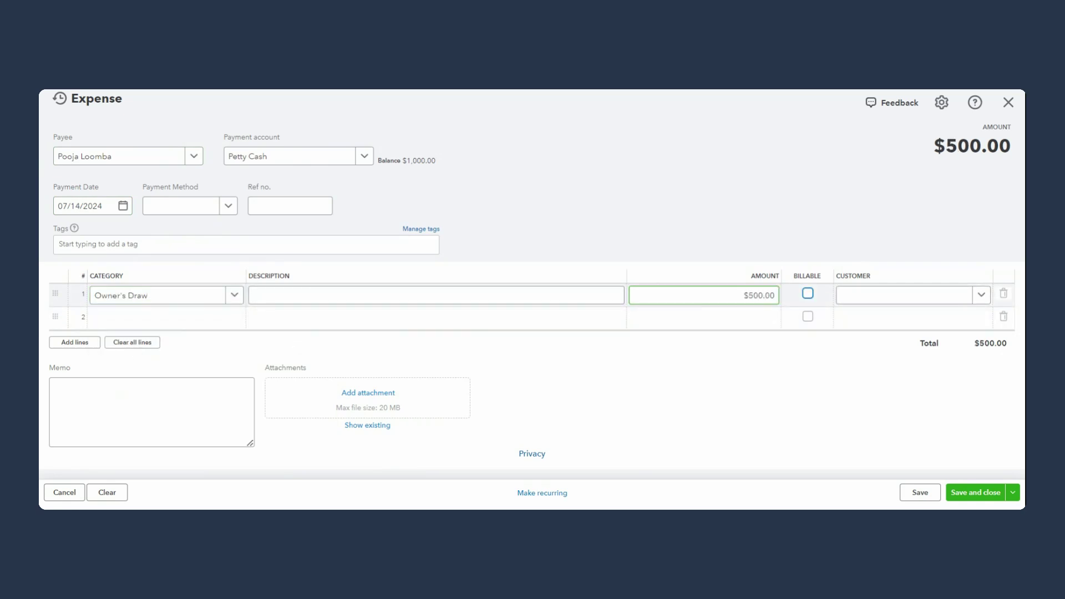
left_click(582, 300)
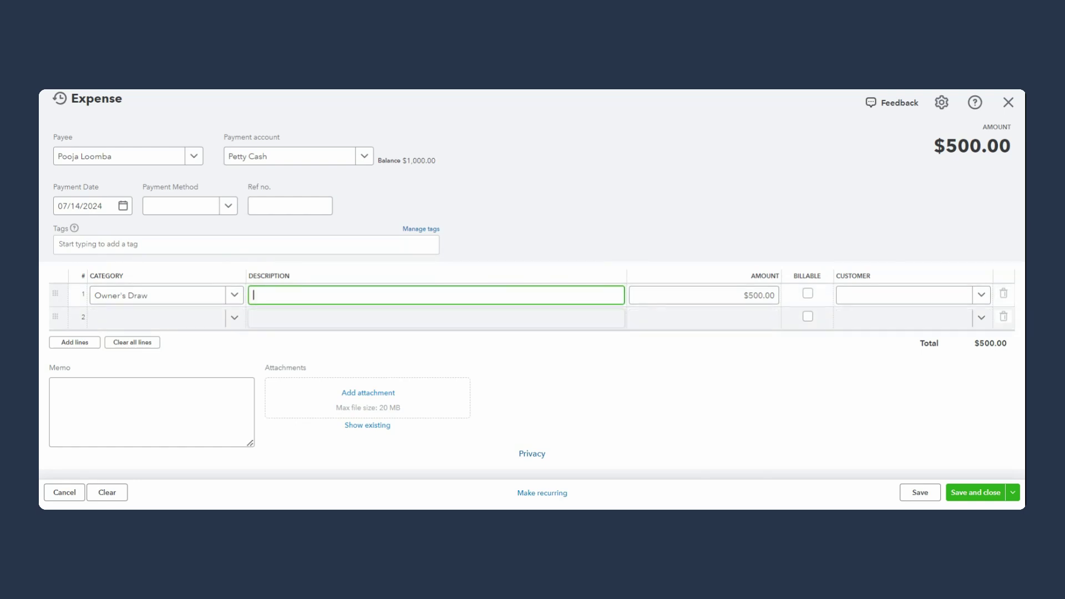
left_click(986, 494)
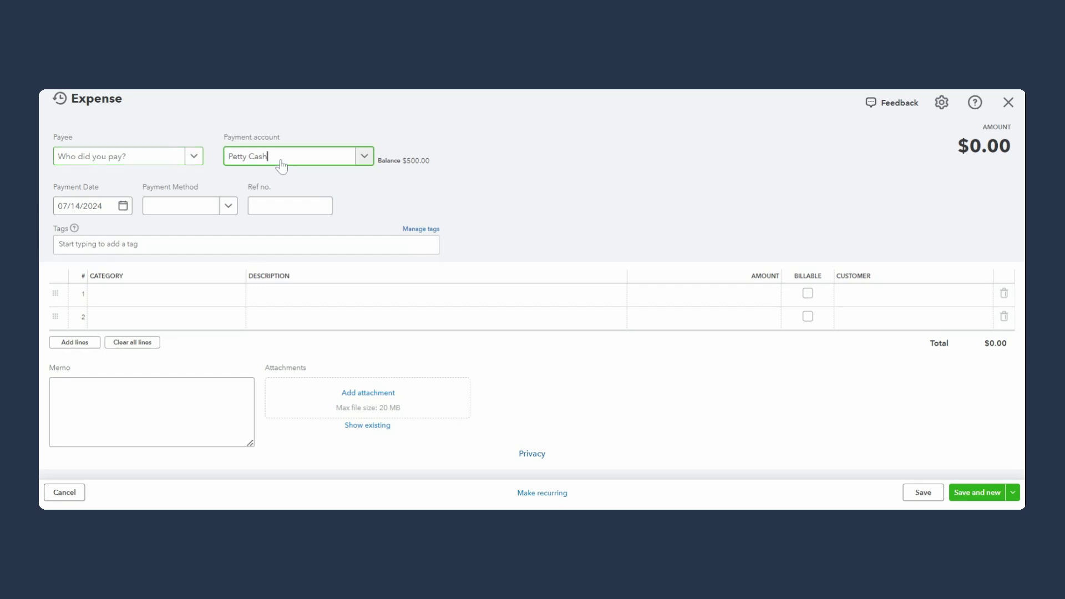
Choose the test vendor as payee and Petty Cash as the payment account.
left_click(281, 162)
left_click(161, 158)
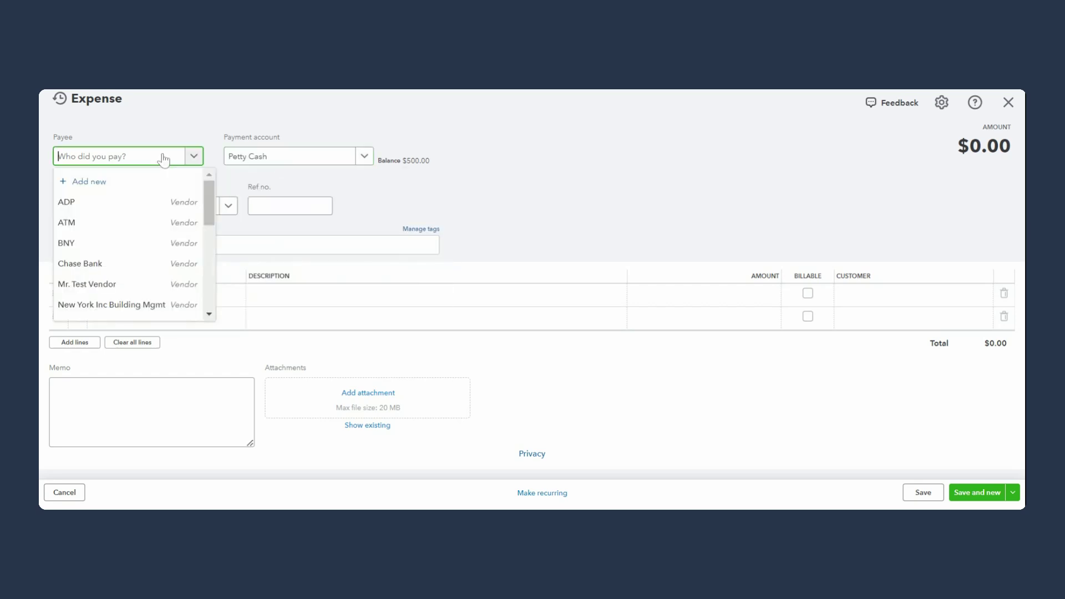
scroll(153, 249, "down", 1)
left_click(153, 253)
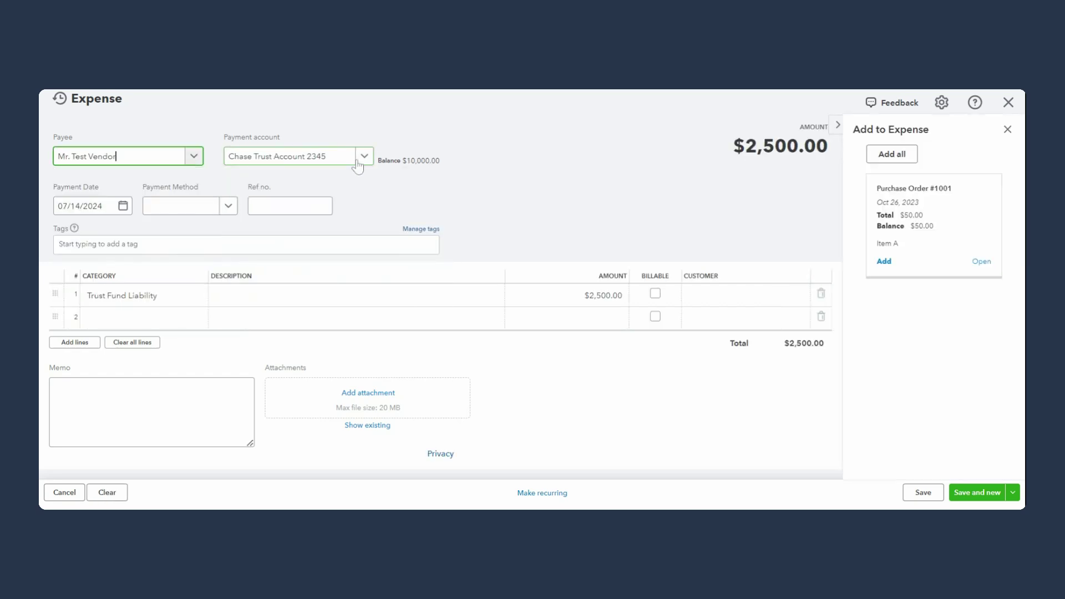
left_click(332, 162)
left_click(264, 304)
Set line 1 to Office Supplies for $200.00 and save, starting a new expense.
left_click(136, 295)
type("office")
key("Tab")
key("Tab")
type("200")
key("Tab")
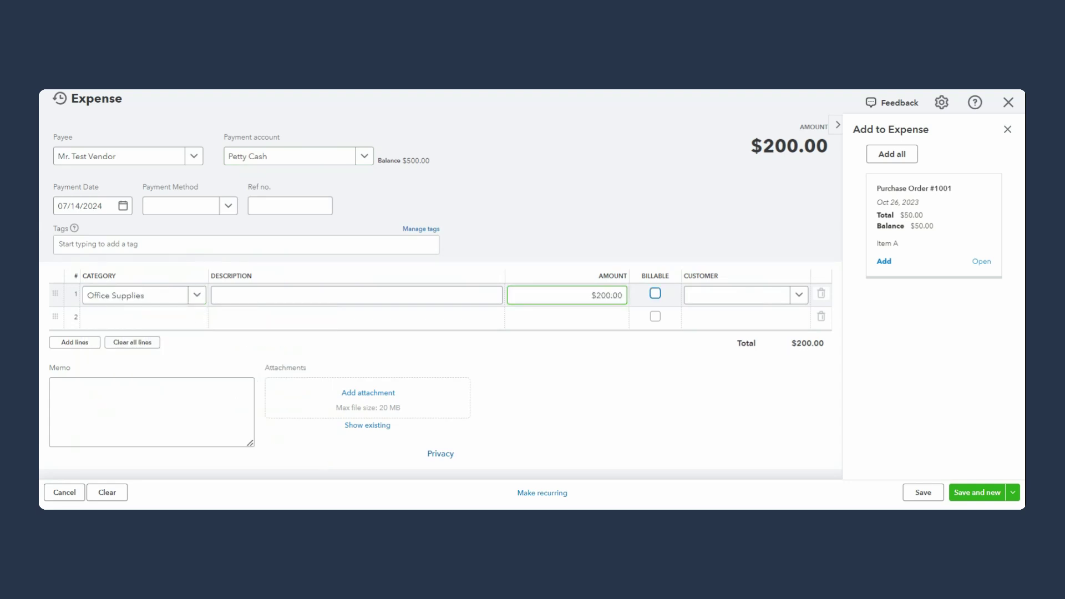
left_click(985, 492)
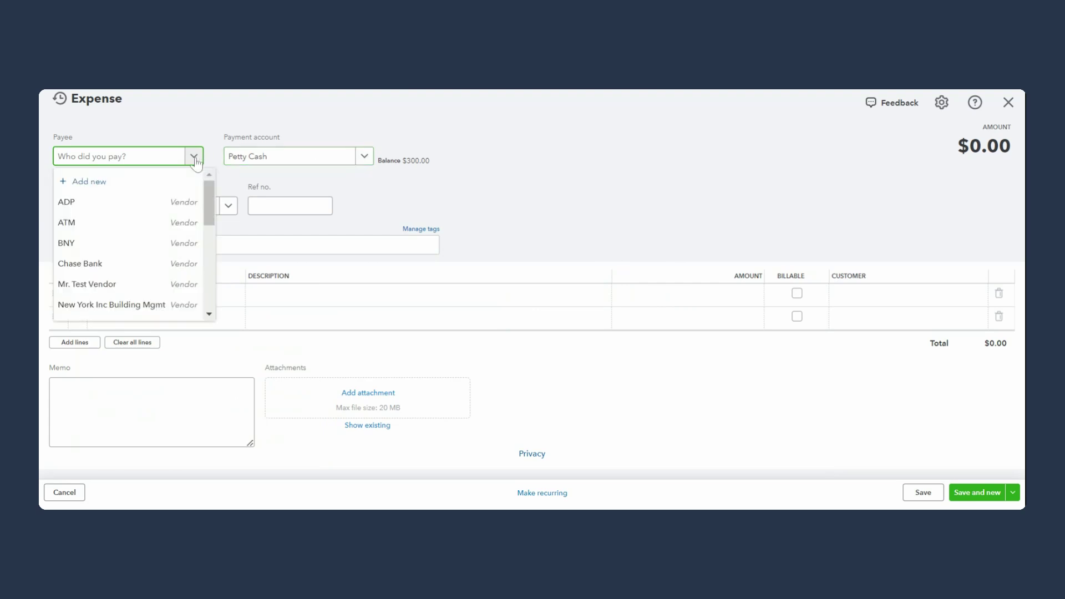
Enter payee PLAS with a $200.00 Advertising line, correcting a mistyped 300.
type("PLAS")
left_click(162, 300)
left_click(688, 295)
type("300")
key("Tab")
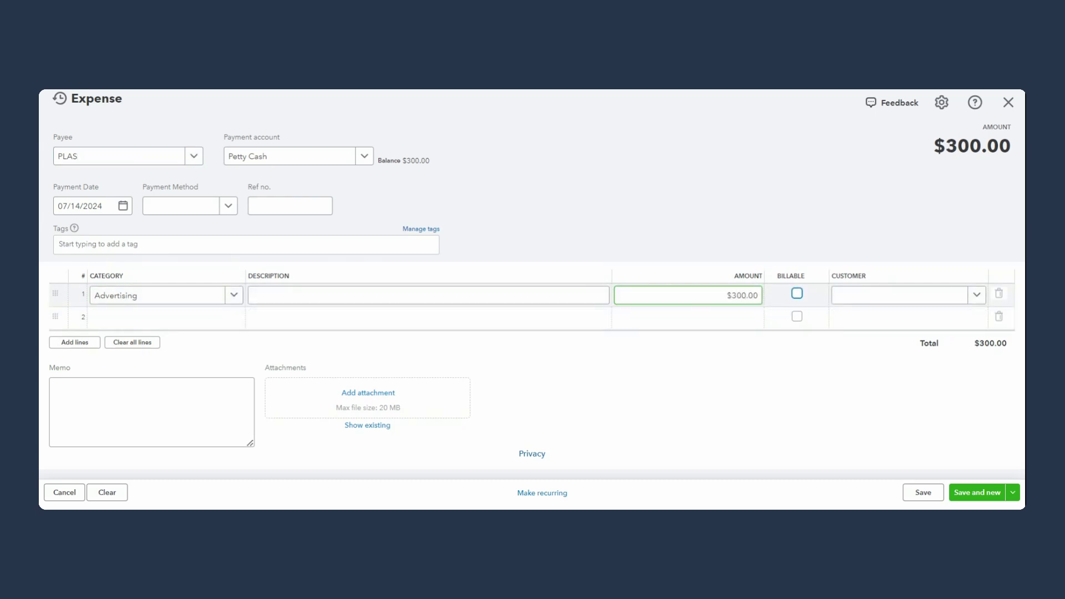
key("shift+Tab")
type("200")
key("Tab")
left_click(1013, 493)
Save and close the PLAS expense, then run the Petty Cash report showing $100.00.
left_click(975, 473)
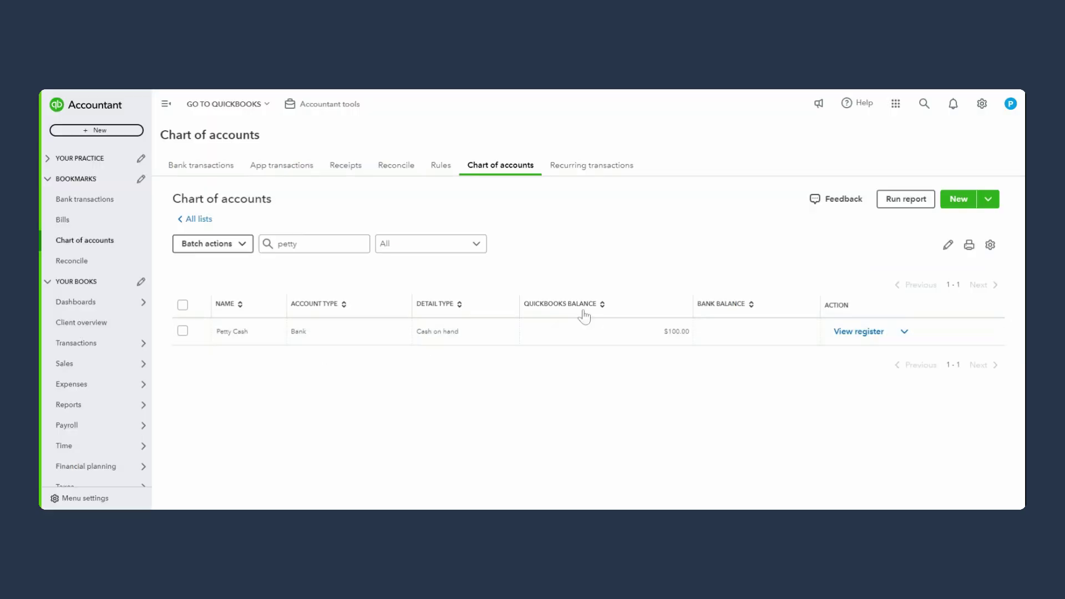
left_click(902, 333)
left_click(821, 418)
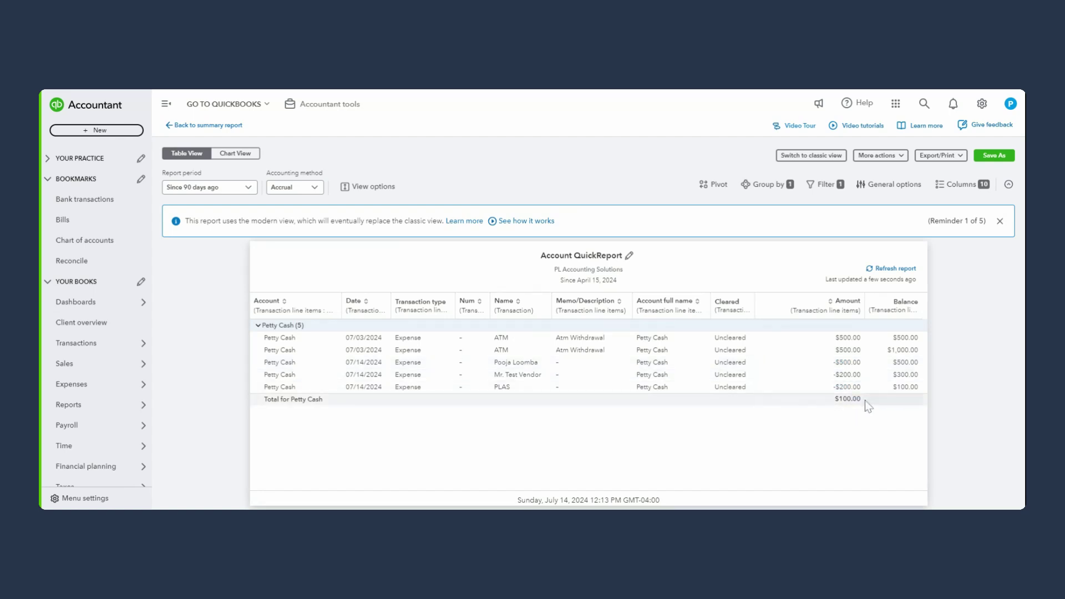
left_click_drag(864, 400, 834, 399)
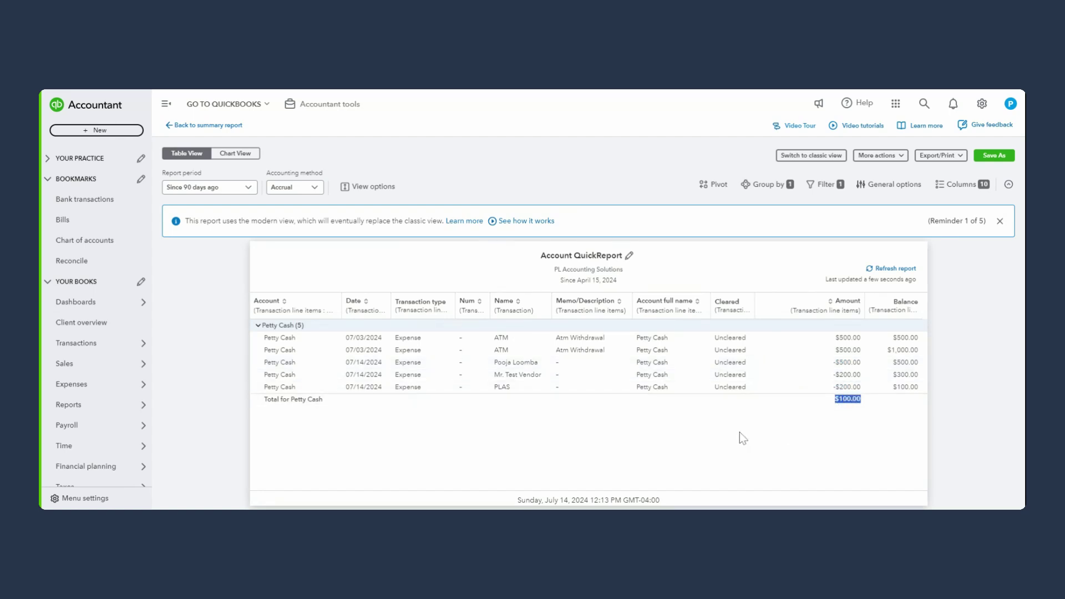